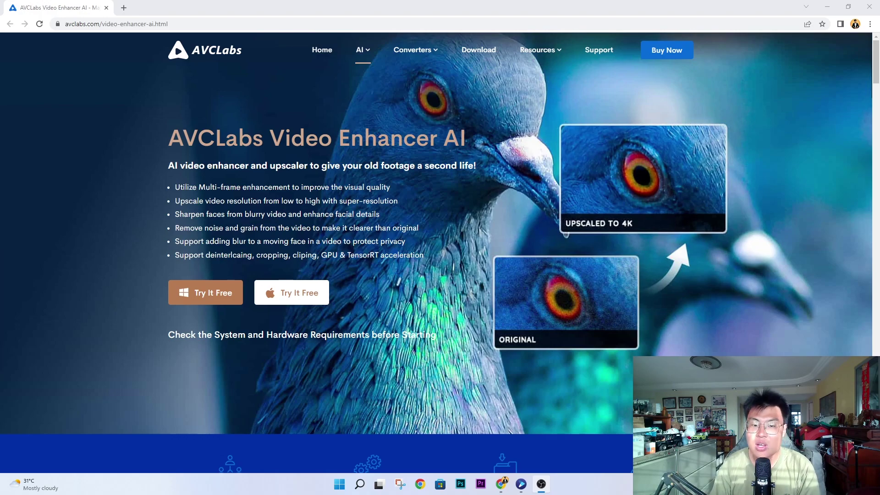
Scroll the AVCLabs page down to the Upscale Video to 4K and 8K and Remove Noise sections
scroll(388, 280, "down", 2)
scroll(398, 281, "up", 1)
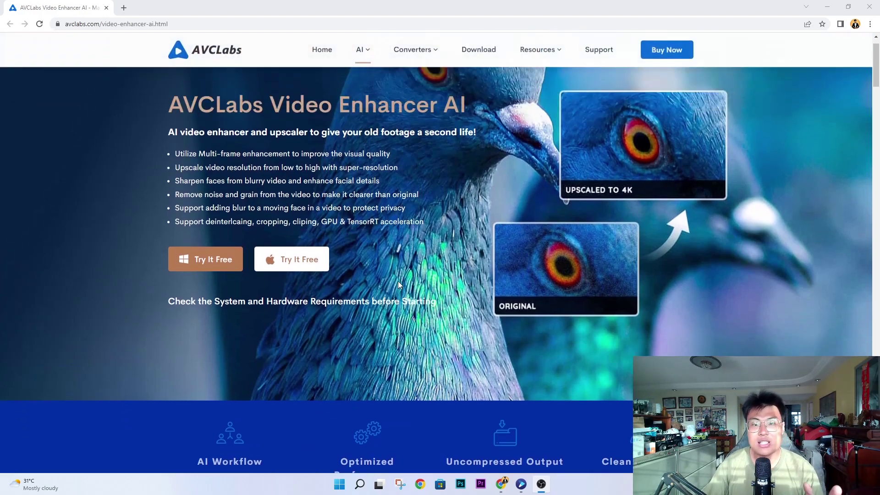
scroll(433, 288, "down", 1)
scroll(440, 288, "down", 5)
scroll(450, 287, "up", 3)
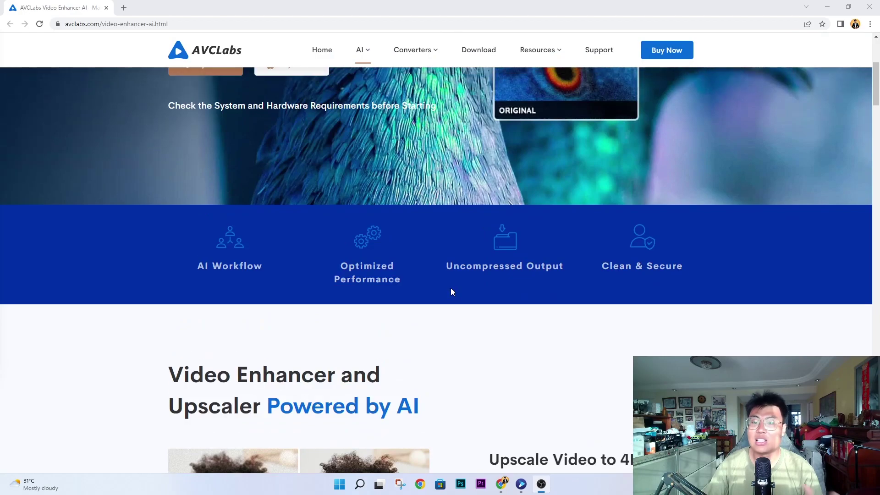
scroll(450, 288, "up", 2)
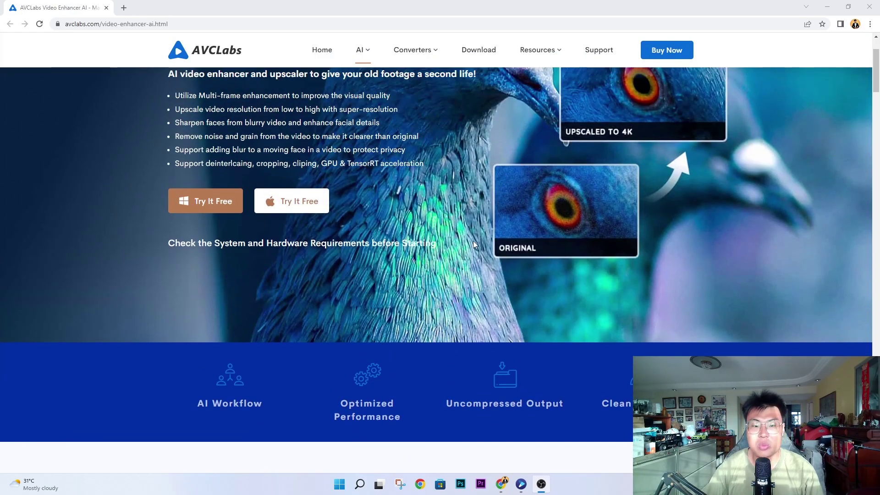
scroll(543, 275, "down", 5)
scroll(542, 280, "down", 4)
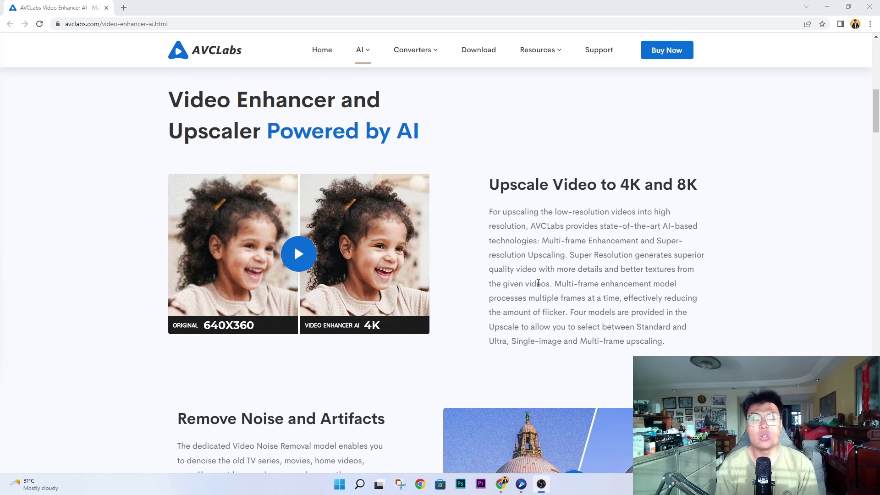
scroll(507, 279, "down", 1)
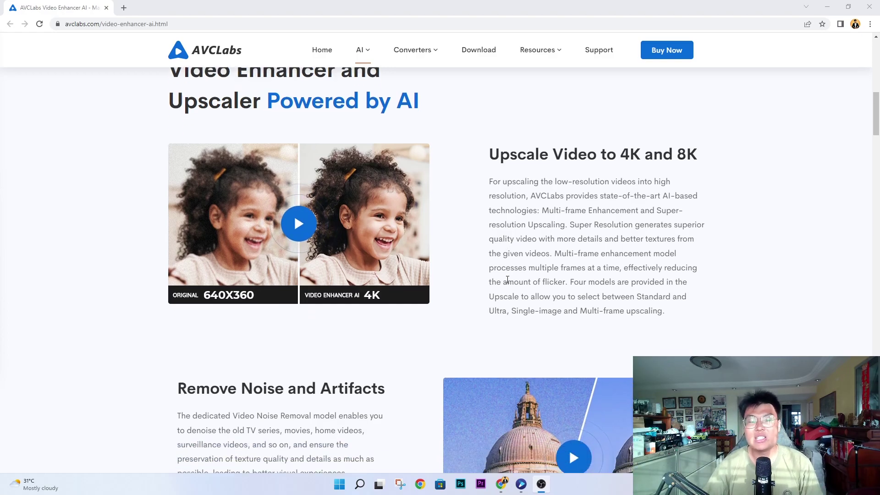
scroll(507, 279, "down", 3)
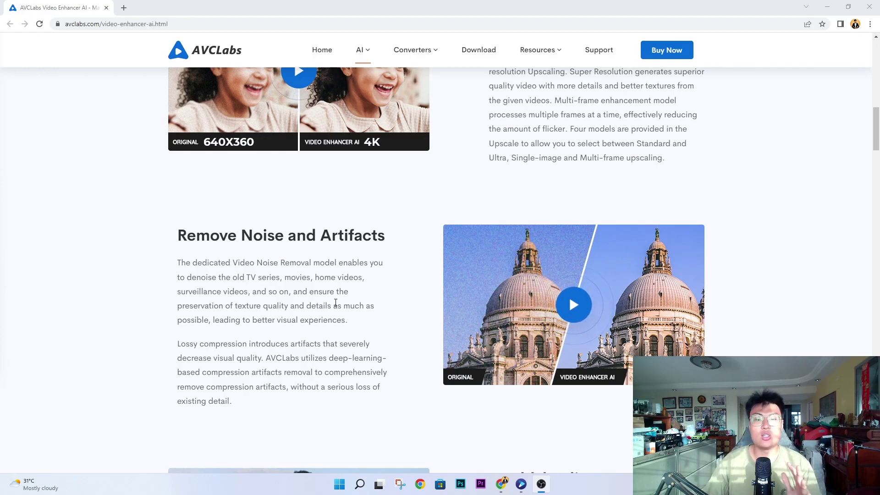
Scroll past the AI Face Enhancement section down to Add Blur to a Moving Face
scroll(372, 302, "down", 2)
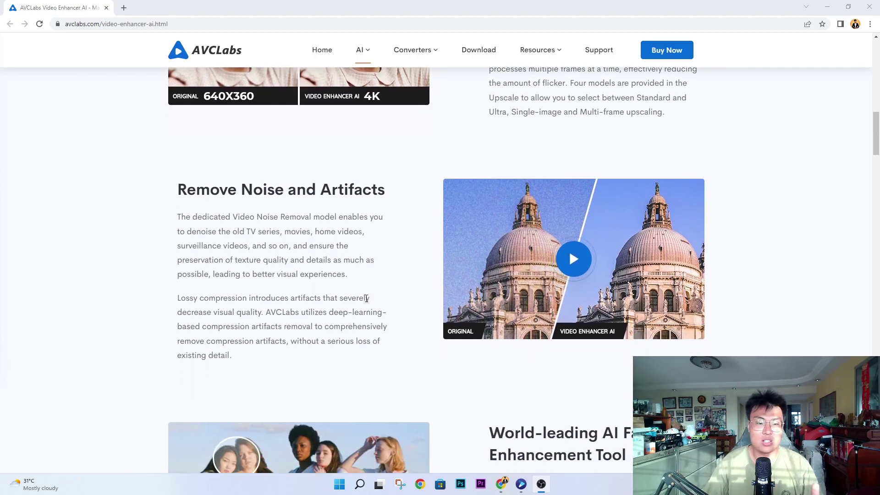
scroll(393, 300, "down", 3)
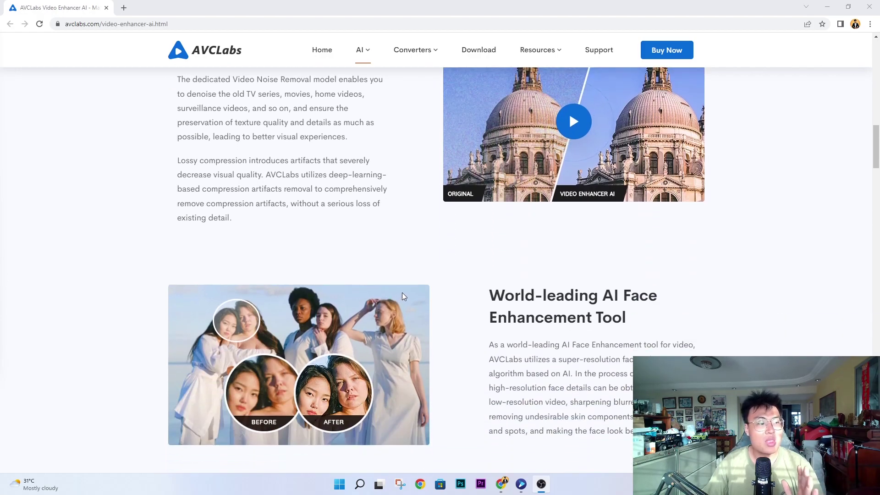
scroll(458, 286, "down", 2)
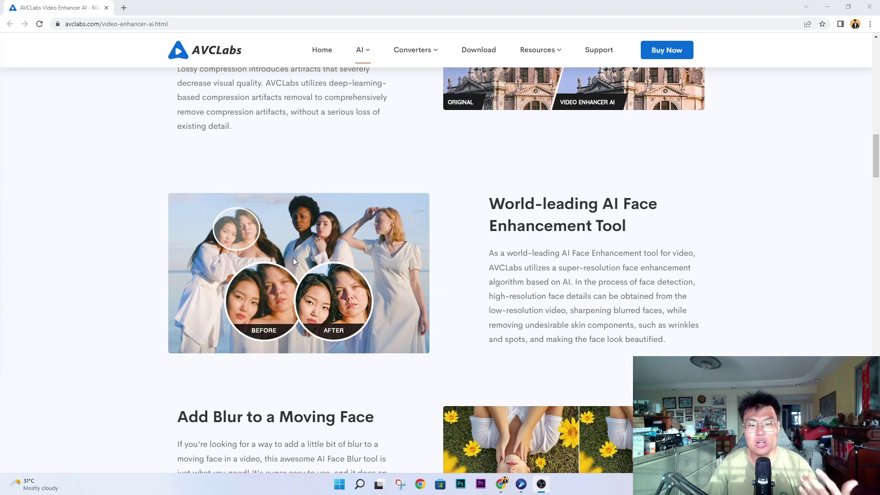
scroll(294, 259, "down", 1)
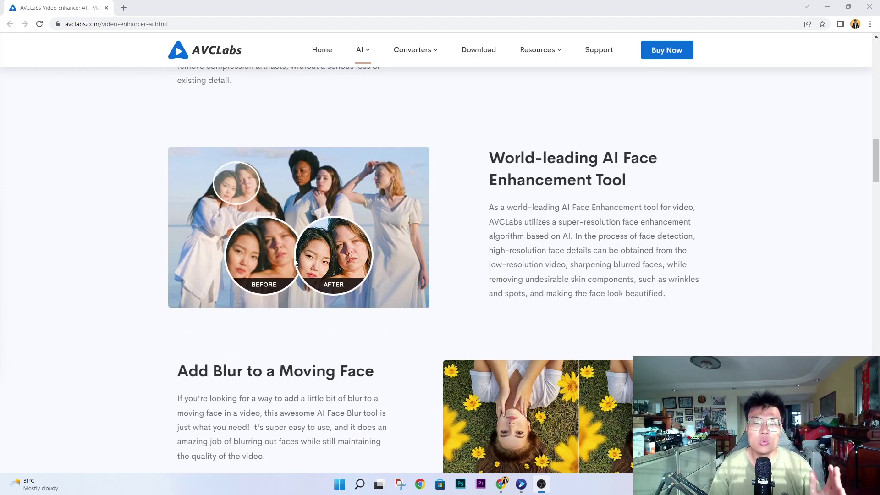
scroll(367, 270, "down", 2)
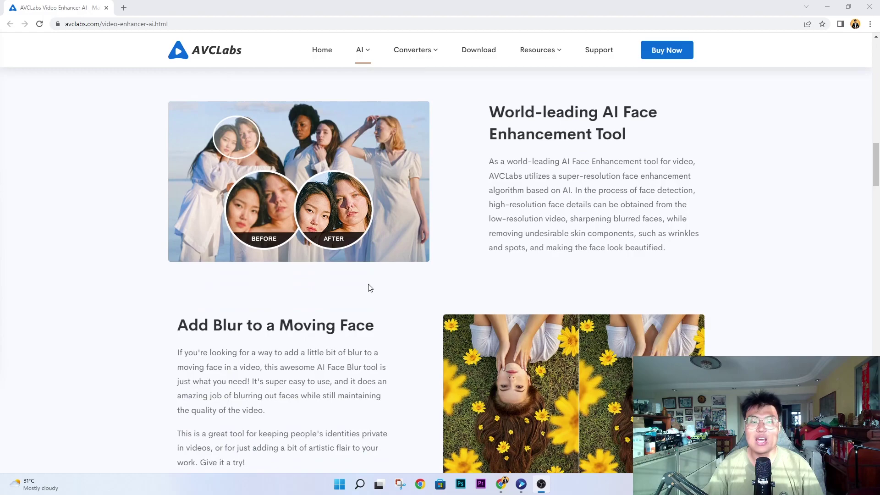
scroll(355, 305, "down", 2)
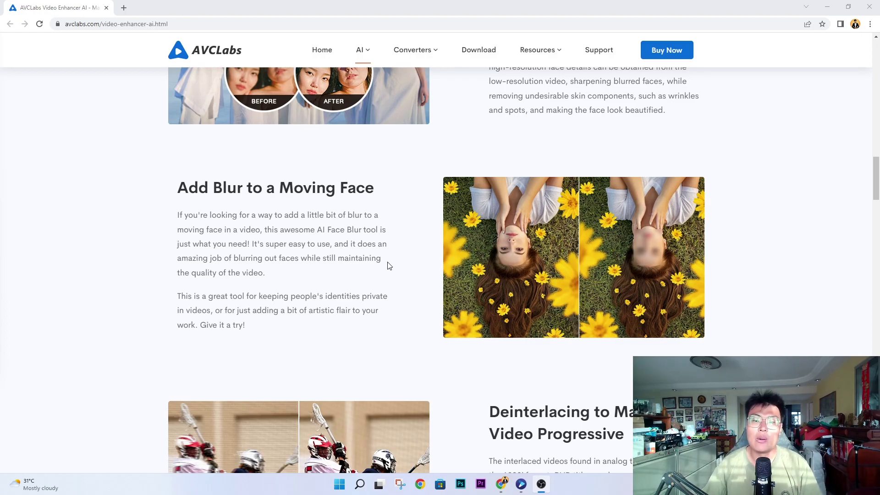
Scroll through the remaining AVCLabs feature sections, starting with Deinterlacing, to finish reading the page
scroll(398, 255, "down", 2)
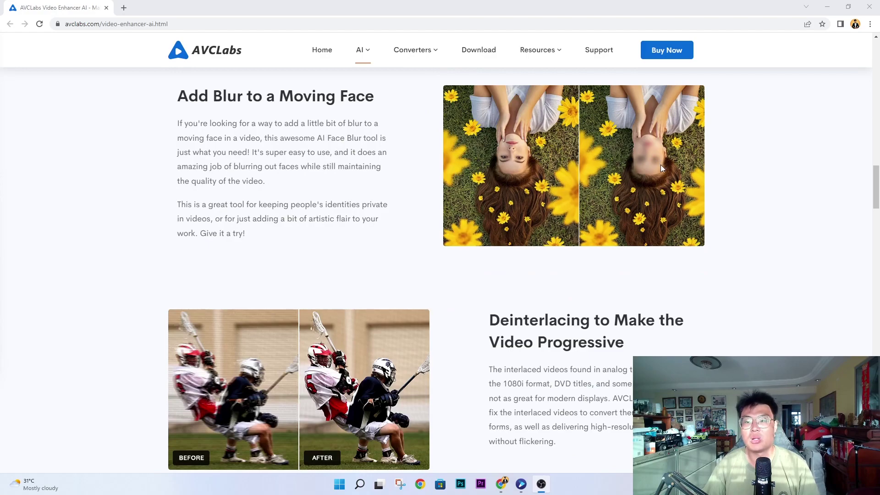
scroll(654, 207, "up", 2)
scroll(428, 210, "down", 1)
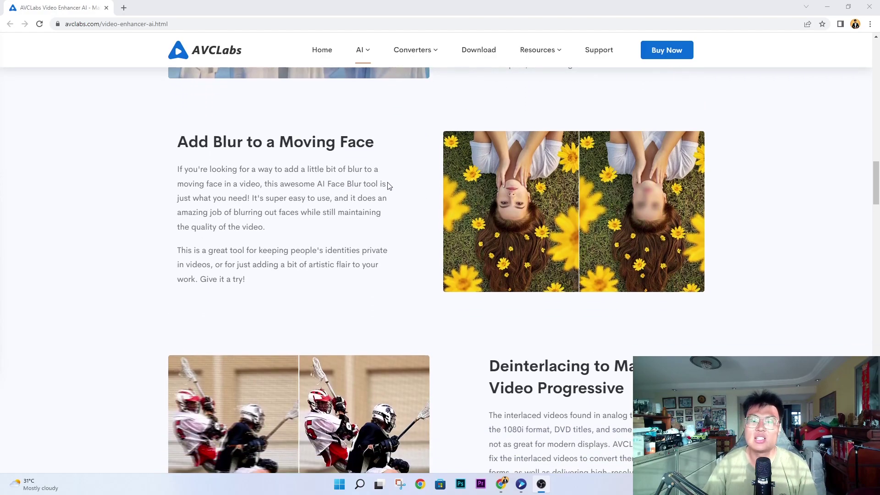
scroll(389, 185, "down", 4)
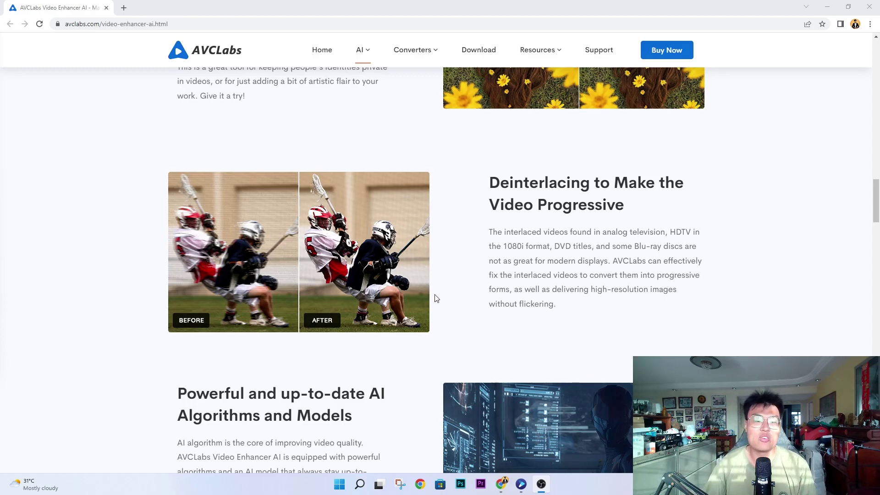
scroll(429, 284, "down", 1)
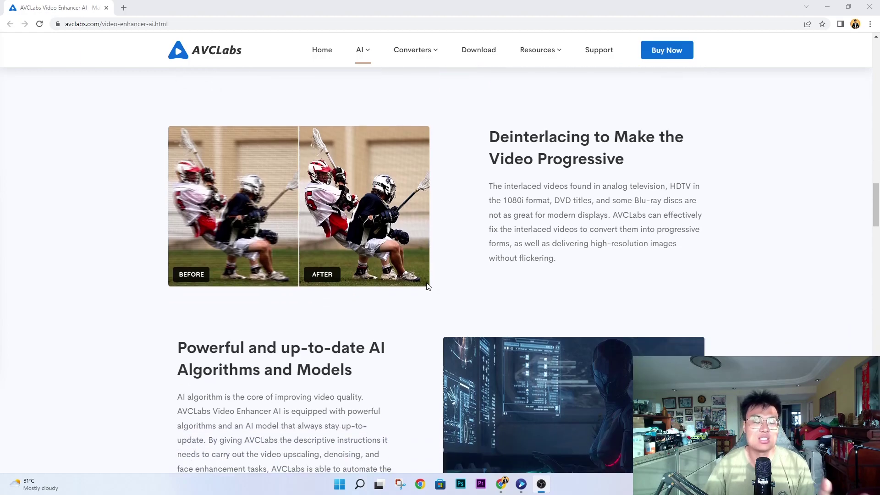
scroll(421, 295, "down", 1)
scroll(424, 296, "down", 2)
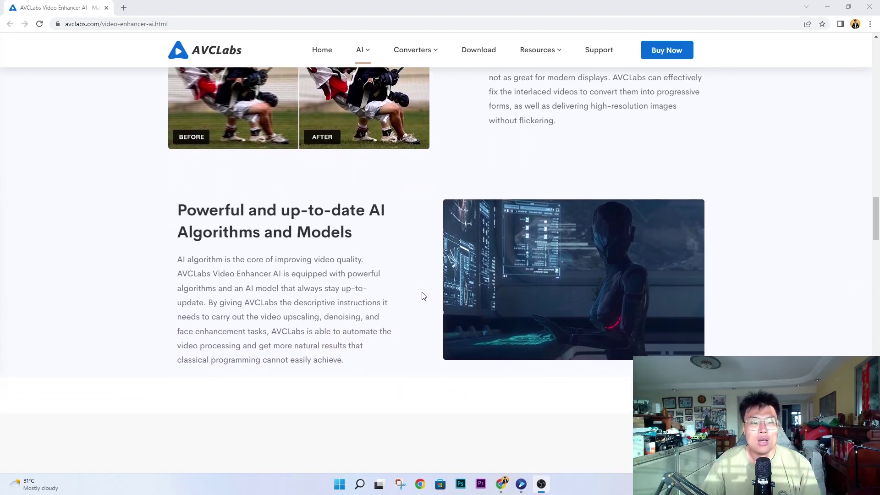
scroll(422, 300, "down", 1)
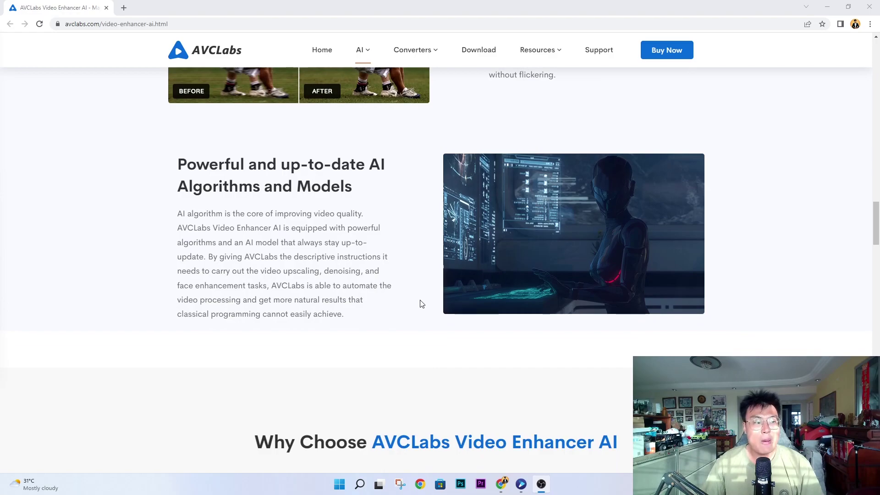
scroll(468, 339, "down", 2)
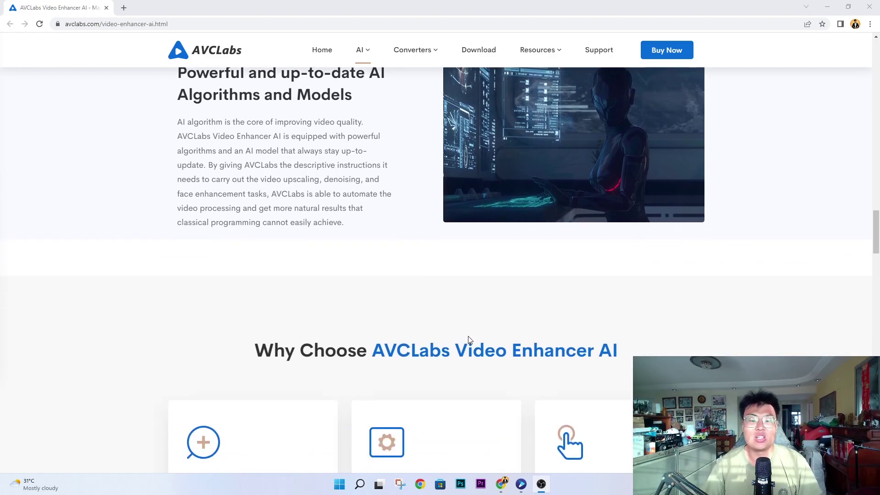
scroll(501, 313, "down", 2)
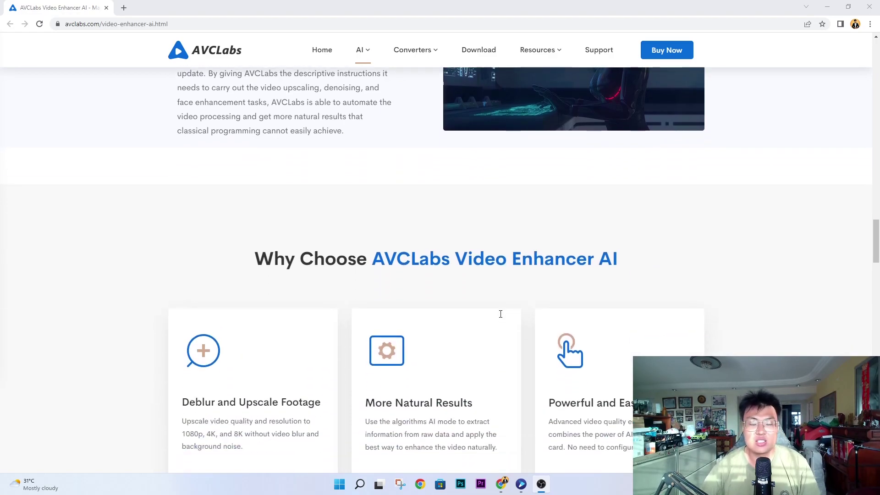
scroll(506, 315, "down", 1)
scroll(507, 314, "down", 1)
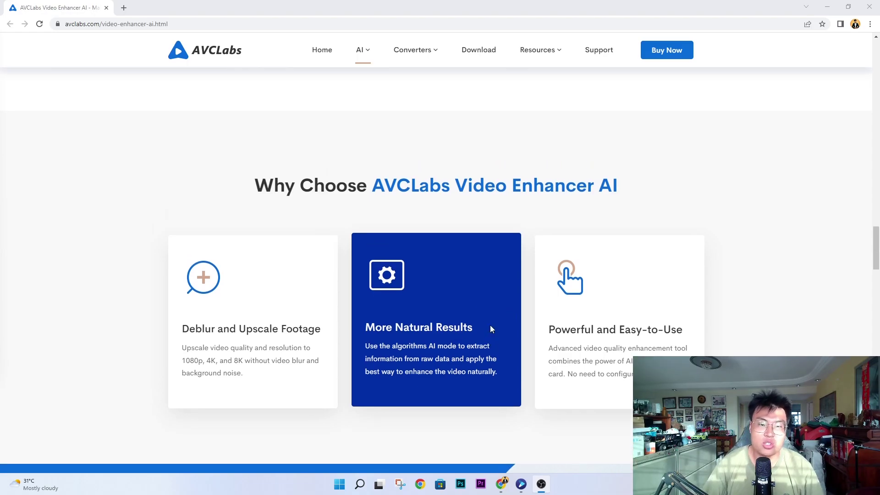
scroll(491, 325, "down", 10)
scroll(577, 239, "down", 4)
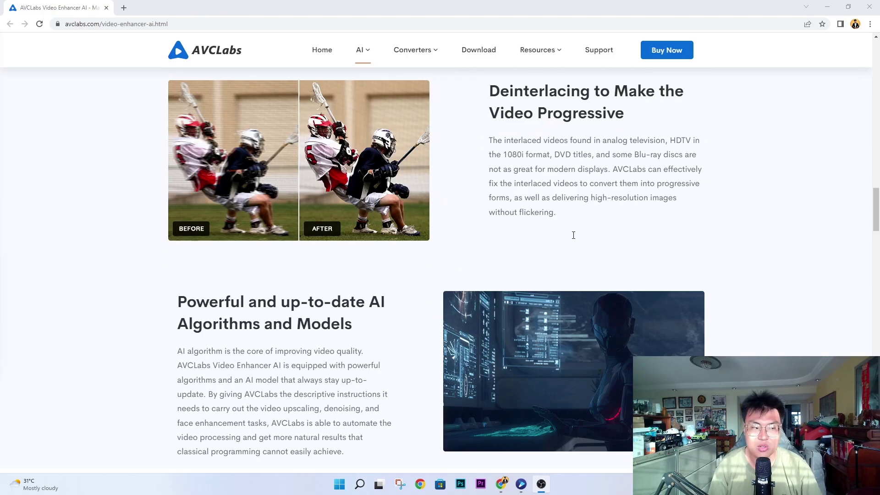
scroll(418, 185, "up", 5)
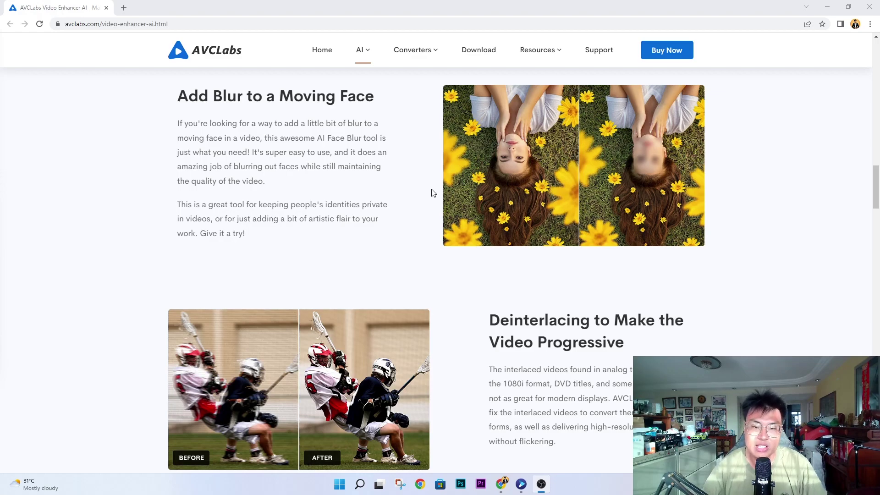
scroll(433, 193, "down", 6)
scroll(407, 205, "up", 3)
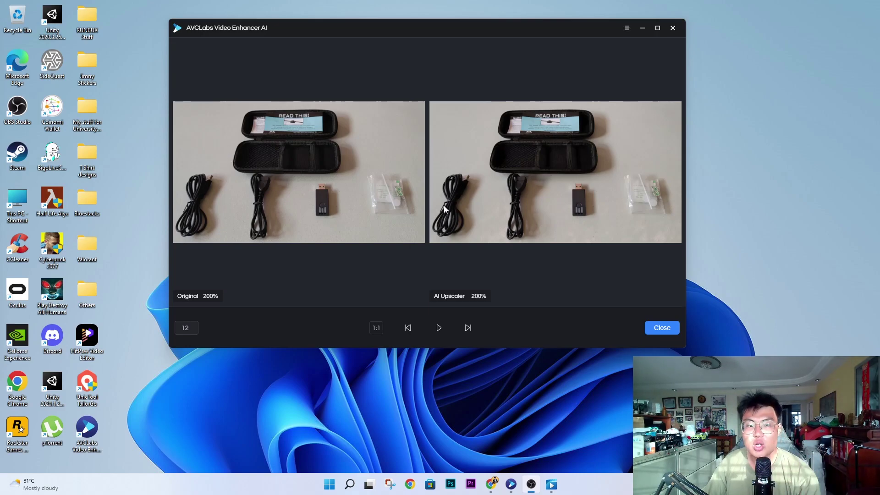
Bring the original clip 20220617_185318 to the front full-screen from the taskbar
left_click(550, 483)
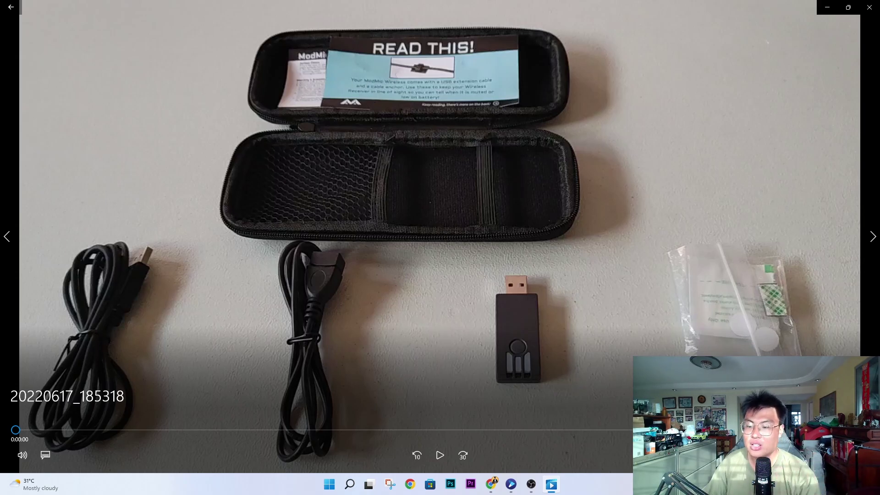
Play the original clip for a few seconds, pause it, and close the media player
left_click(441, 457)
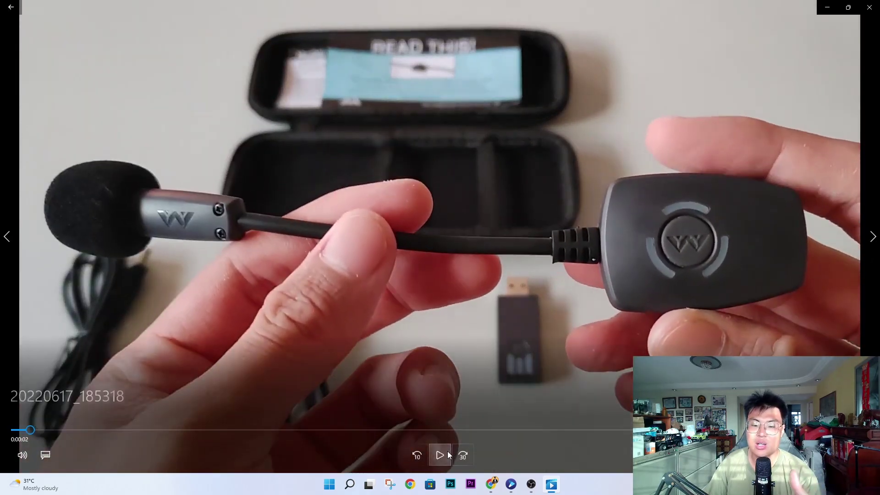
left_click(440, 455)
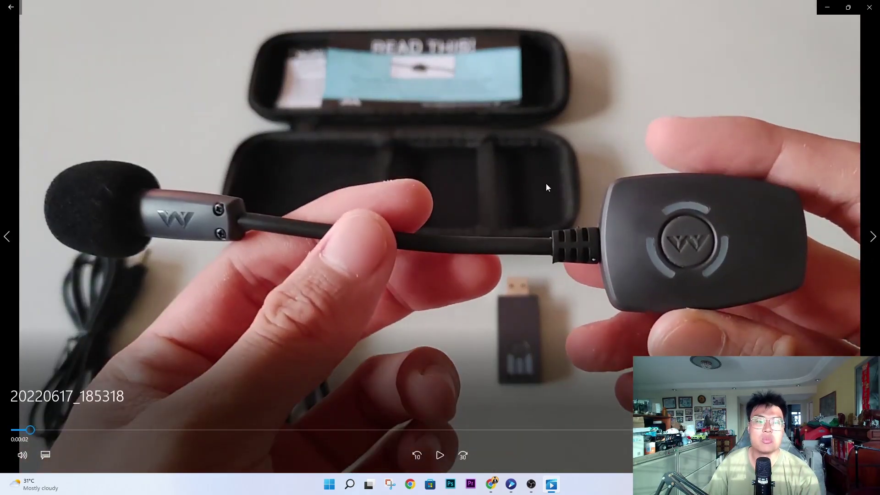
left_click(869, 7)
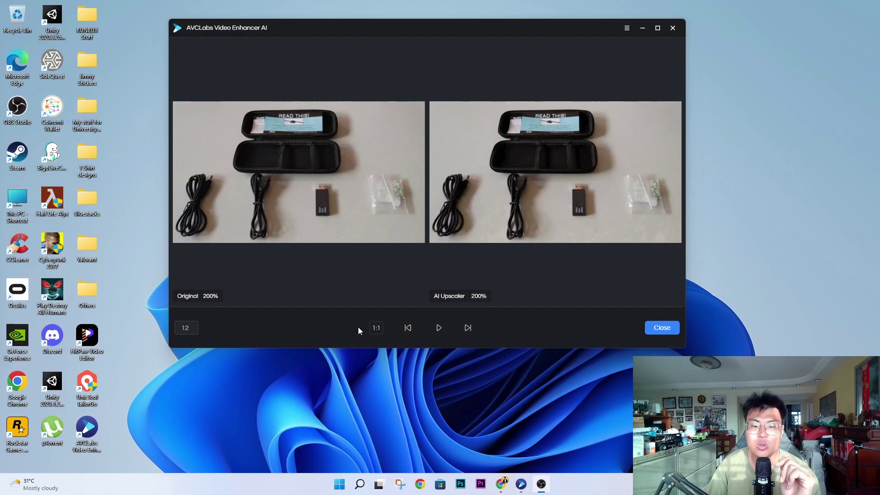
left_click(376, 328)
left_click(377, 332)
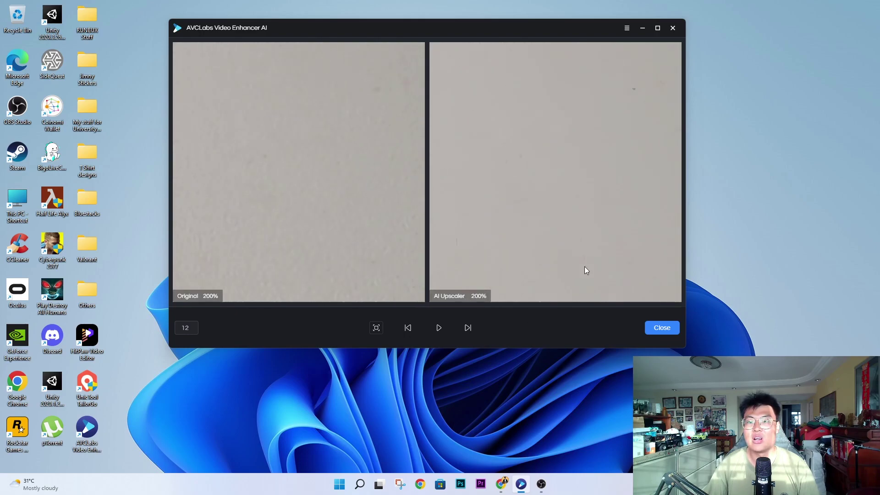
left_click(376, 327)
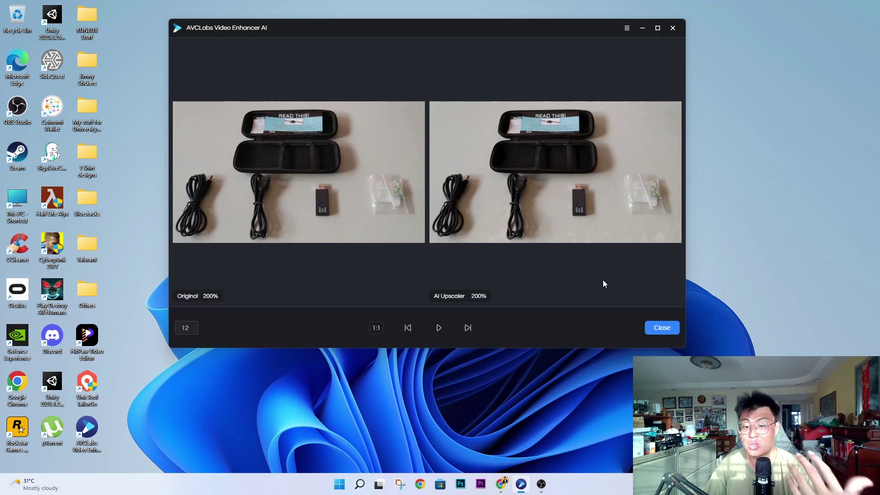
Close the comparison preview, then switch the feature to AI Face Blur and back to AI Upscaler
left_click(660, 327)
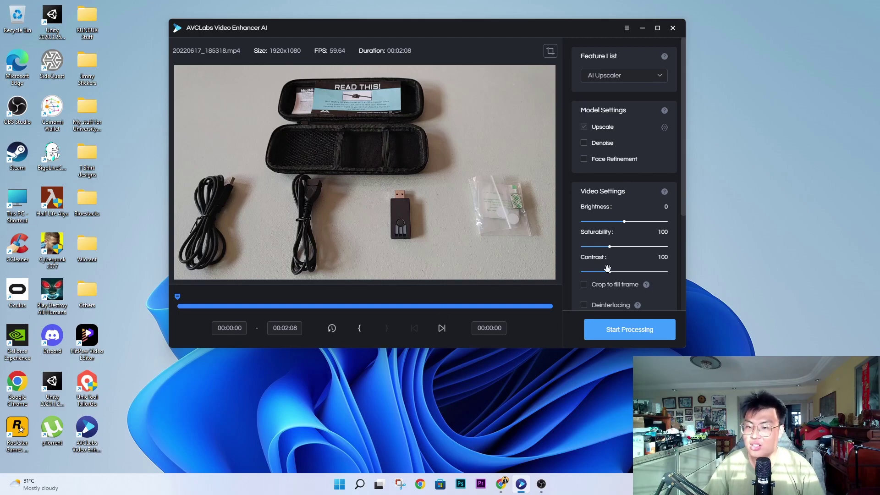
left_click(633, 76)
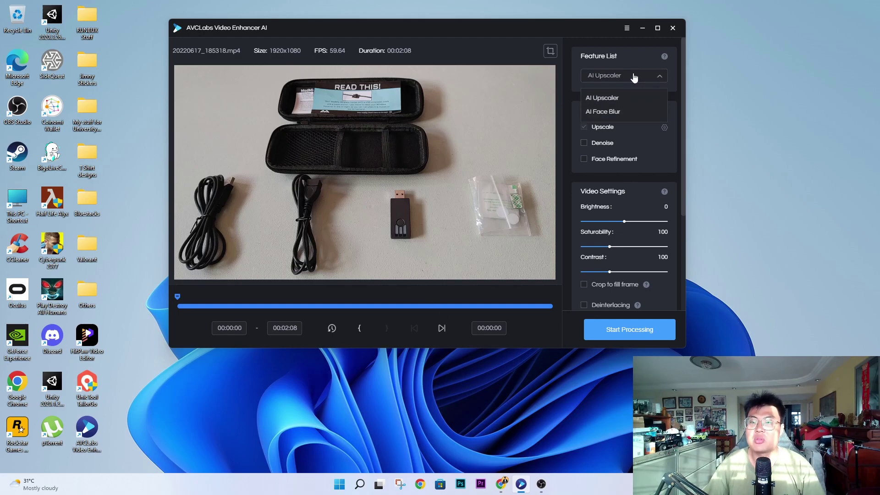
left_click(608, 111)
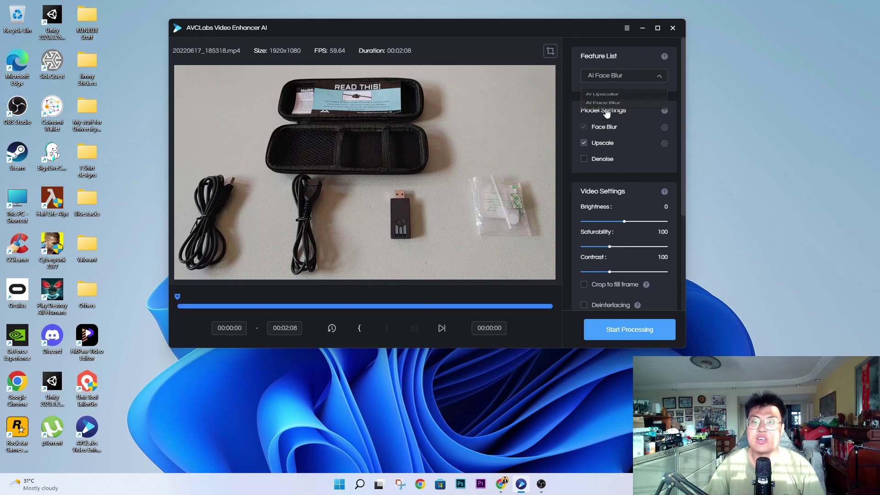
left_click(625, 74)
left_click(619, 91)
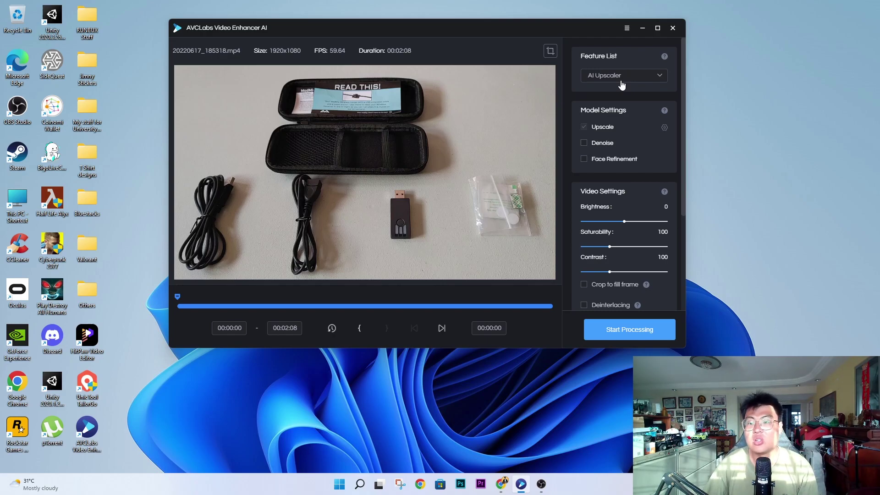
Try AI Face Blur once more, then return the feature to AI Upscaler
left_click(620, 82)
left_click(617, 111)
left_click(619, 81)
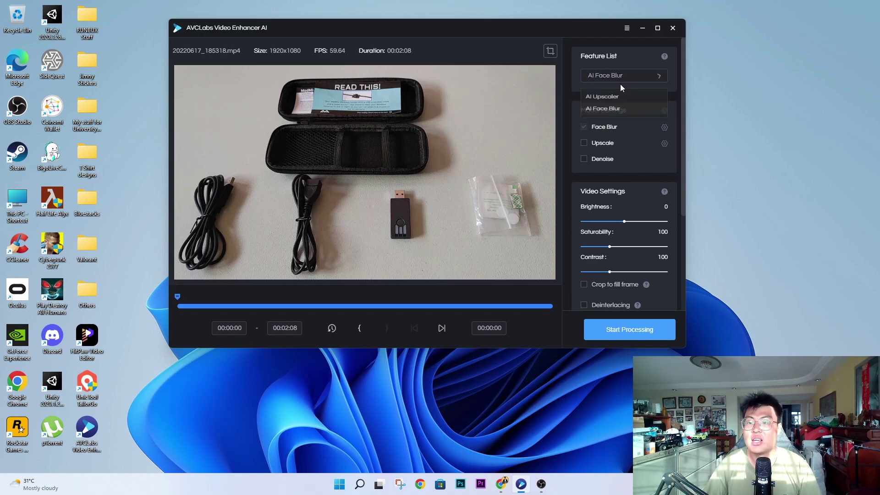
left_click(631, 93)
scroll(626, 133, "down", 2)
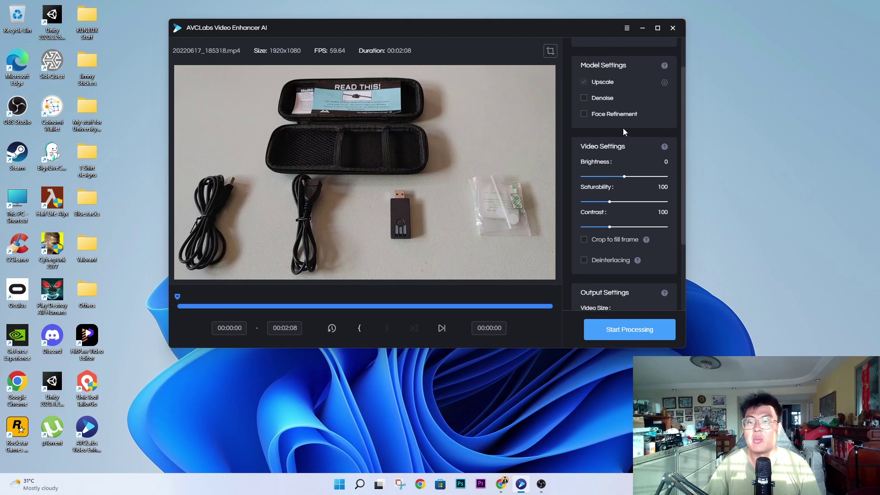
scroll(622, 128, "up", 2)
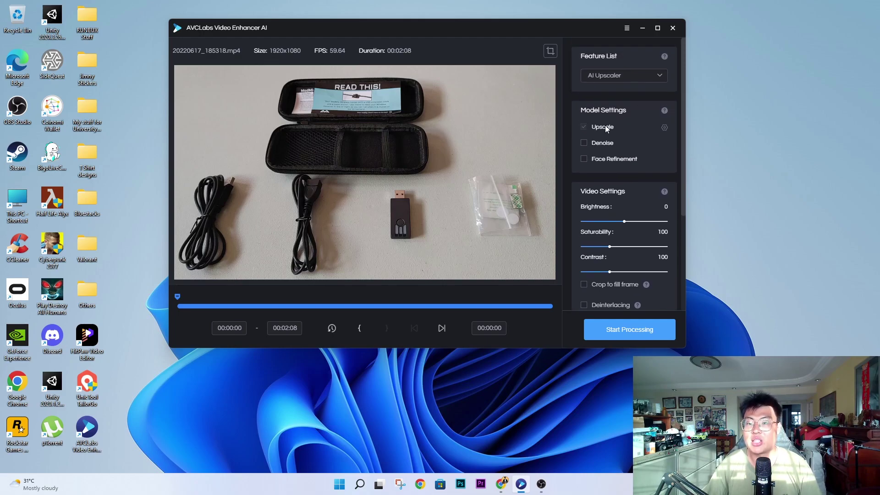
Keep Standard (Multi-Frame) as the Upscale model
left_click(663, 127)
left_click(627, 164)
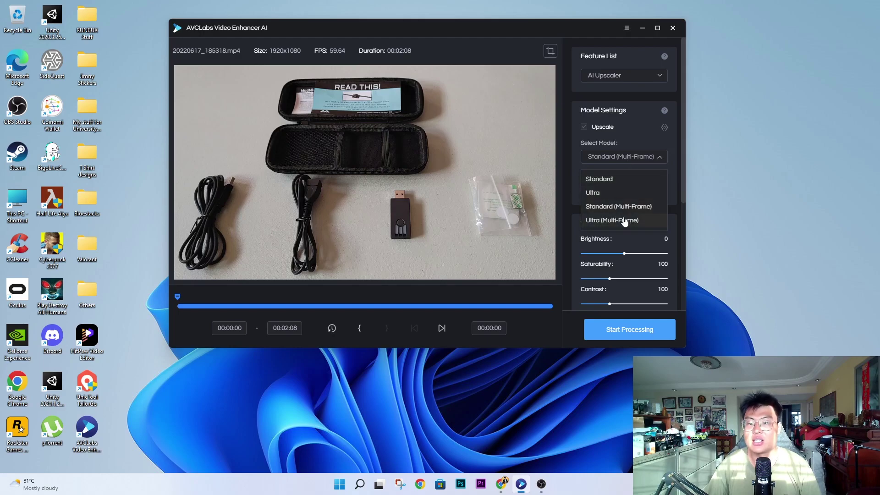
left_click(631, 156)
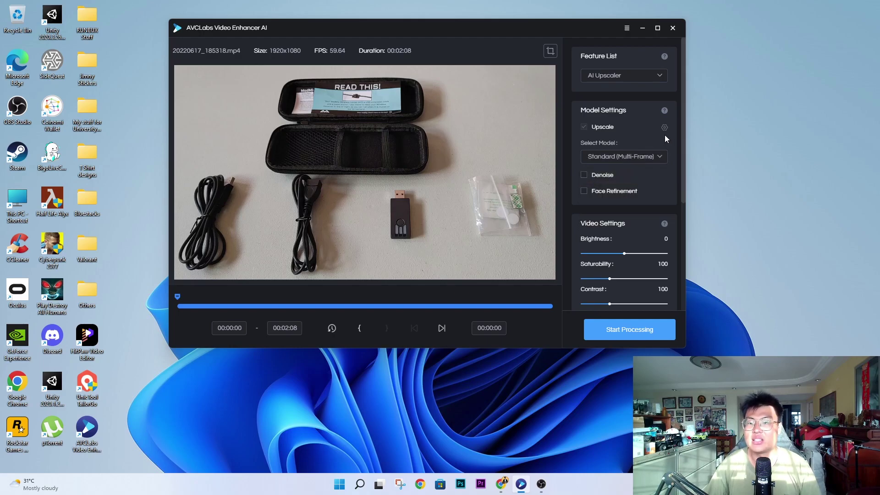
Toggle the Denoise and Face Refinement checkboxes, leaving both turned off
left_click(583, 192)
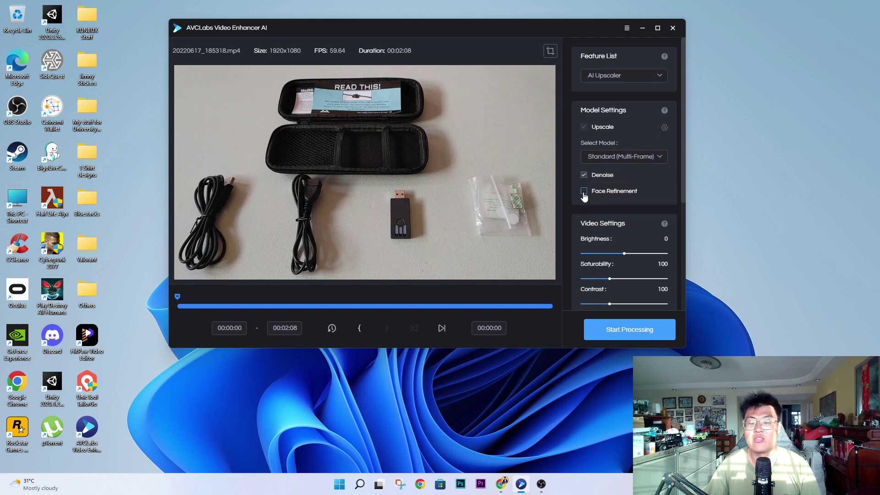
left_click(583, 191)
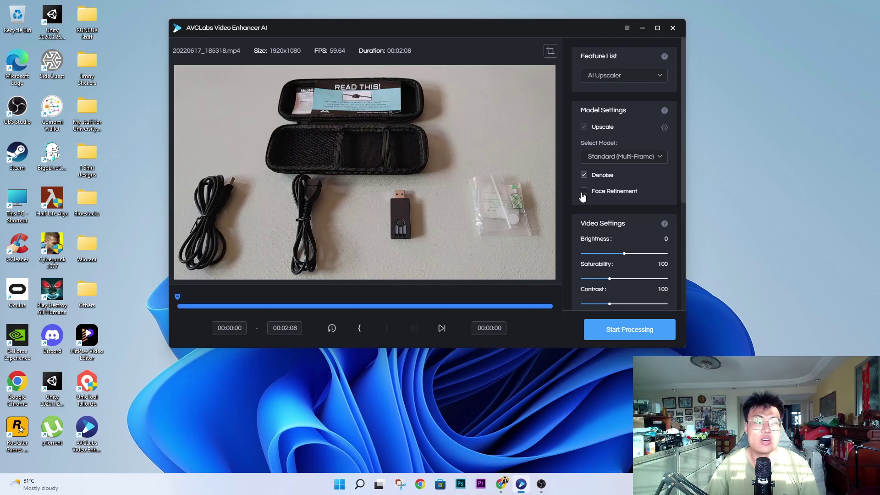
left_click(584, 191)
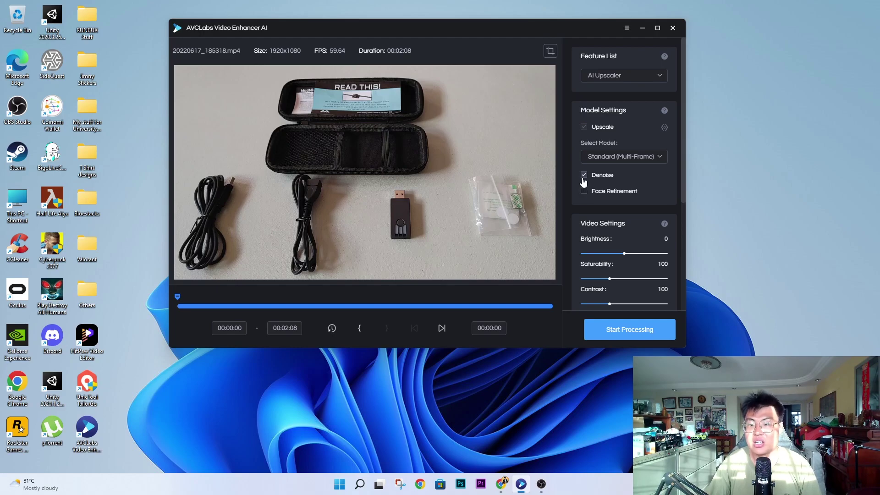
scroll(598, 180, "down", 4)
scroll(641, 275, "up", 2)
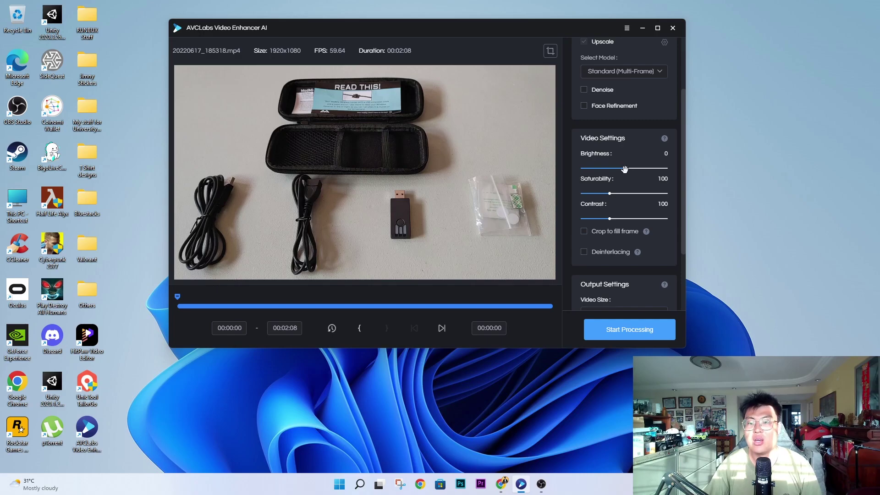
mouse_move(625, 170)
left_mouse_down()
mouse_move(643, 171)
mouse_move(616, 169)
mouse_move(630, 168)
left_mouse_up()
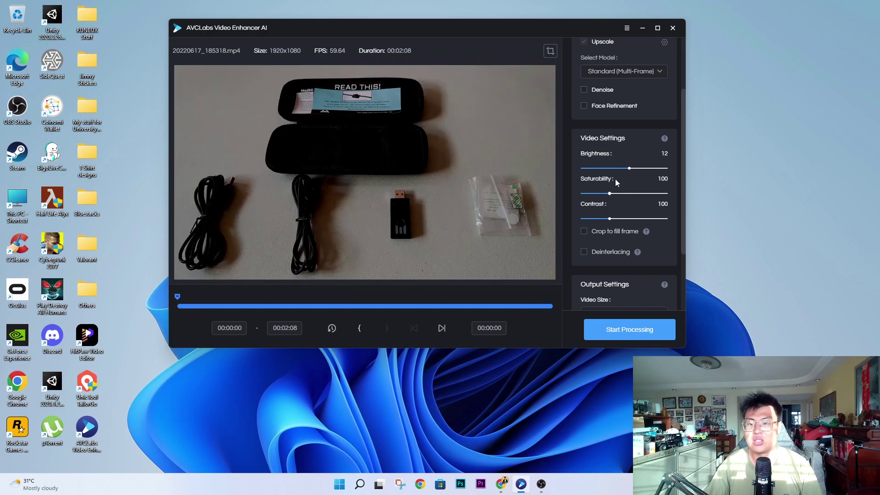
scroll(633, 243, "down", 1)
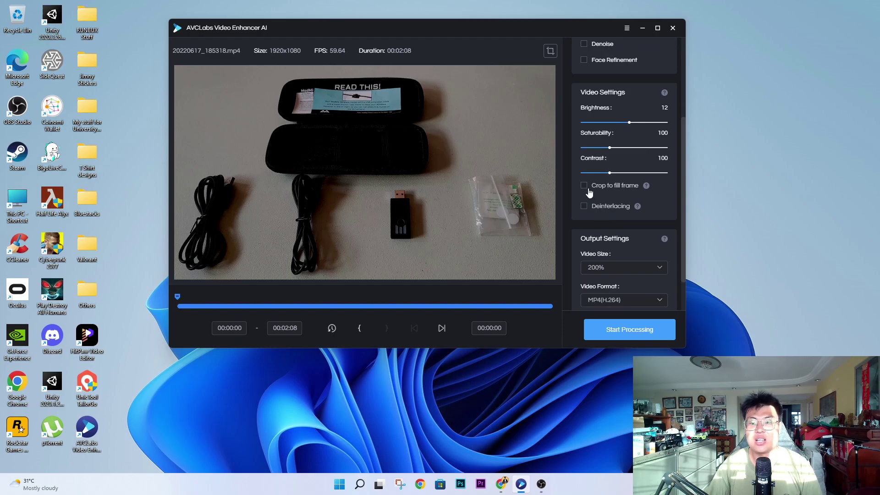
Browse the Video Size options, leaving the size at 200% for now
scroll(621, 220, "down", 1)
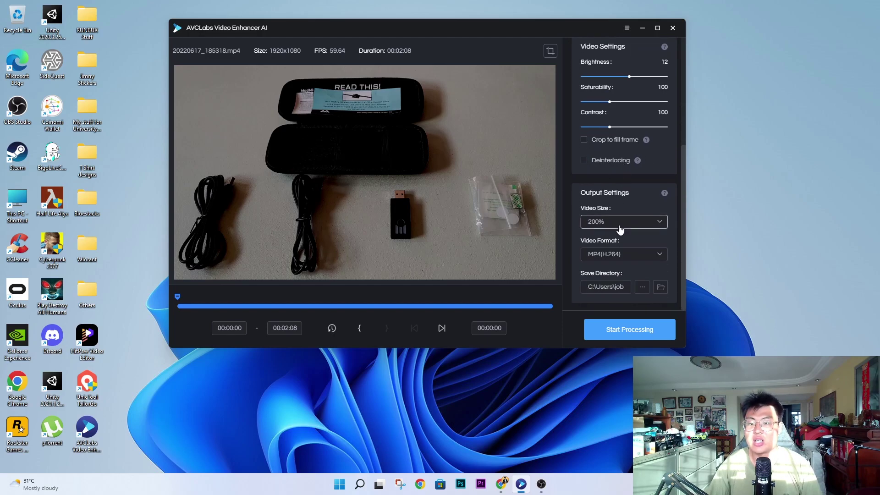
scroll(599, 212, "up", 2)
scroll(632, 257, "down", 1)
scroll(646, 278, "down", 1)
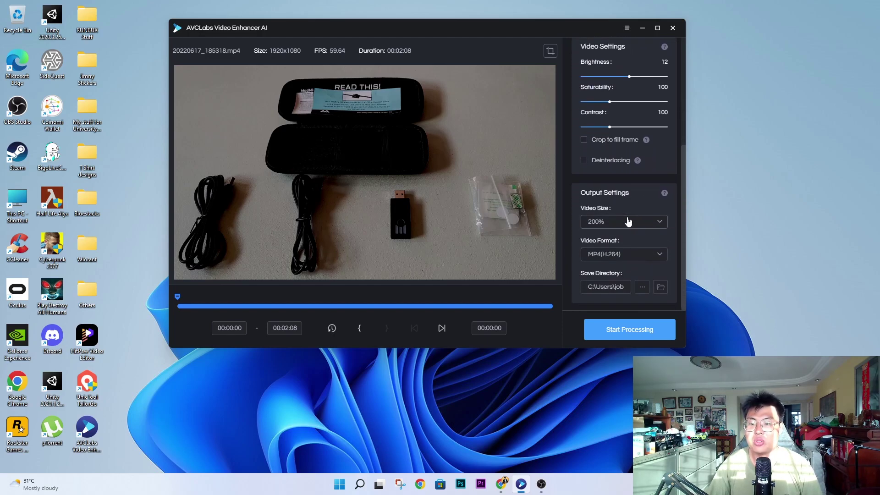
left_click(637, 222)
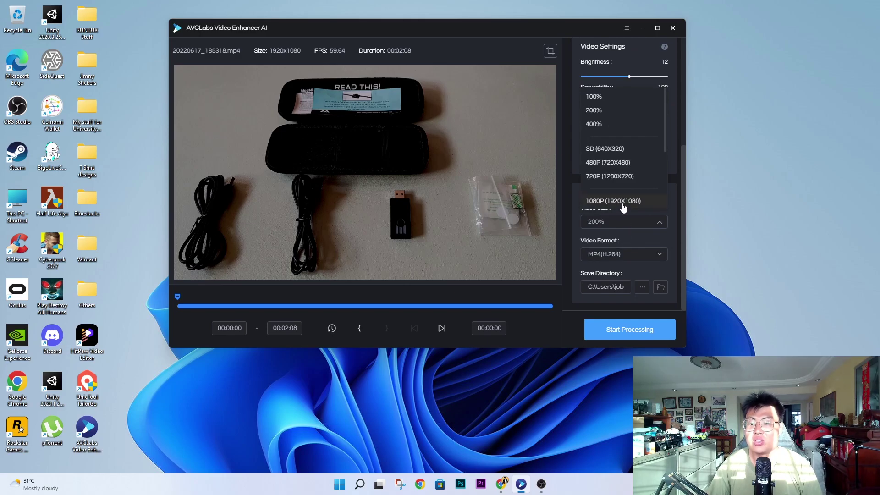
scroll(617, 201, "down", 1)
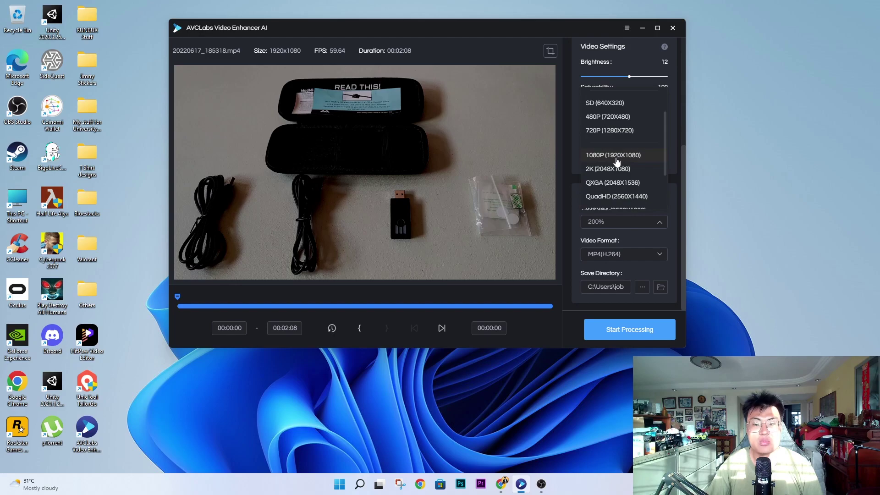
scroll(595, 183, "down", 1)
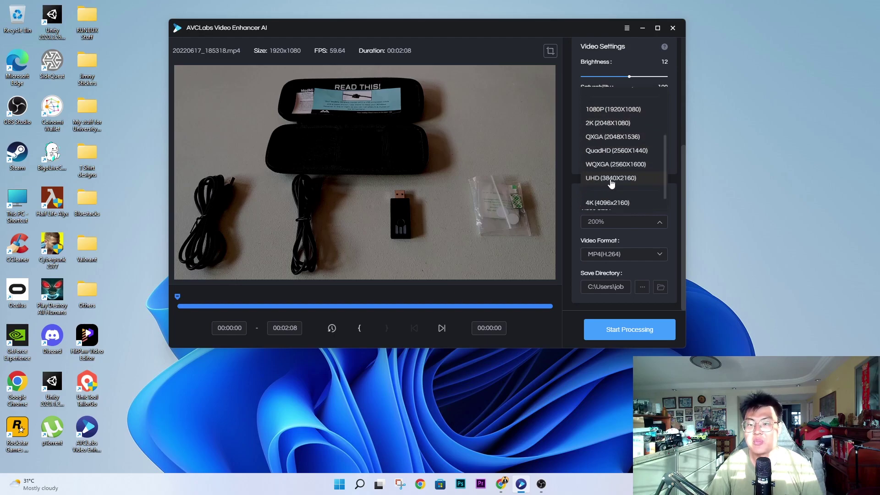
scroll(598, 185, "down", 1)
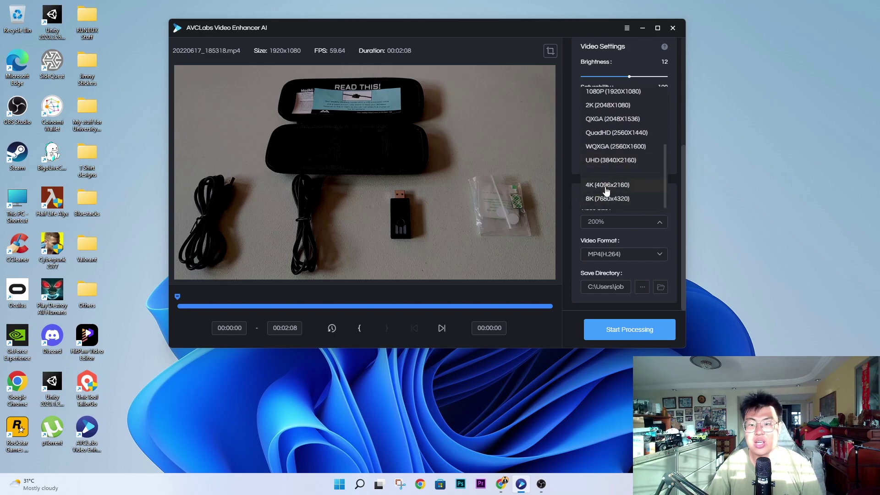
scroll(614, 168, "up", 2)
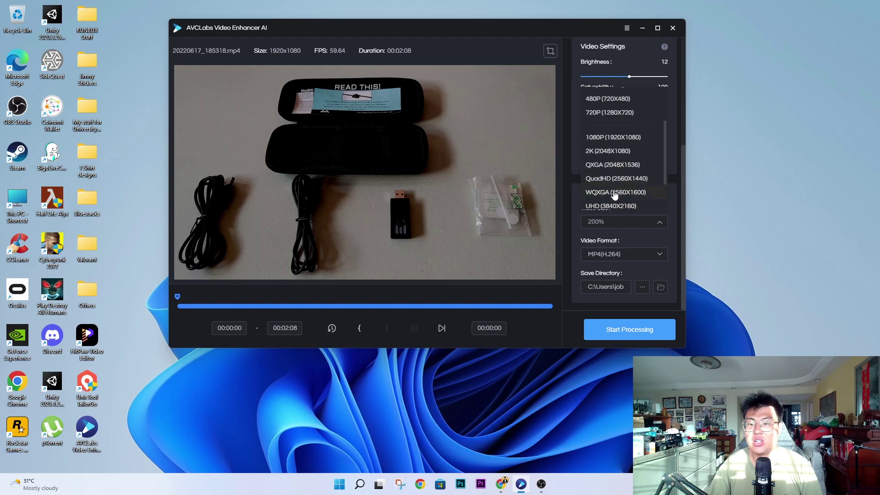
scroll(614, 193, "up", 2)
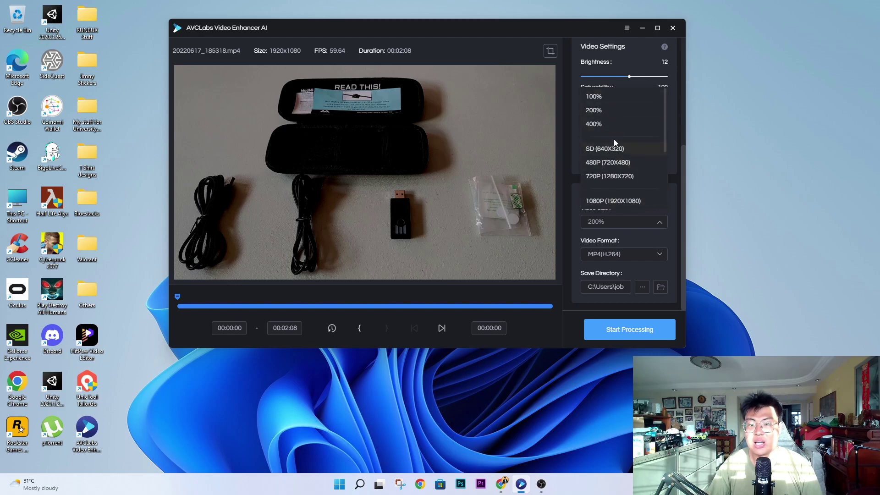
left_click(659, 239)
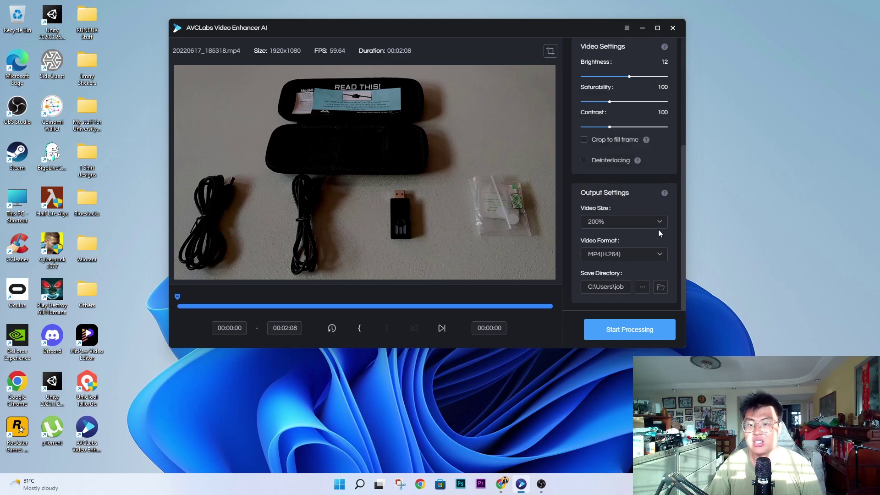
Check the Video Format list and keep MP4(H.264)
left_click(641, 255)
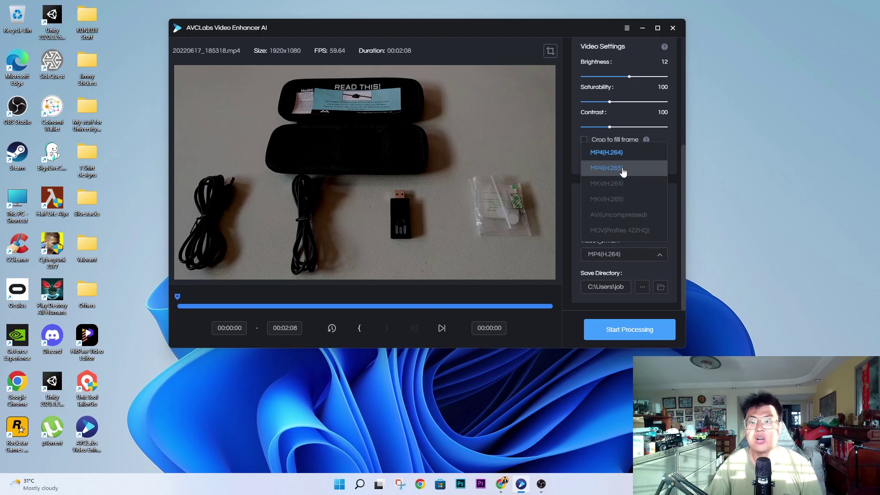
left_click(672, 233)
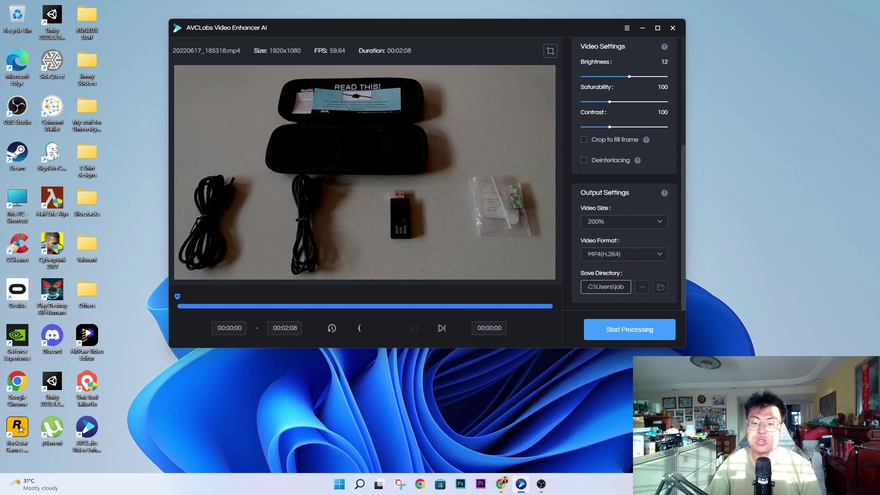
scroll(607, 249, "up", 2)
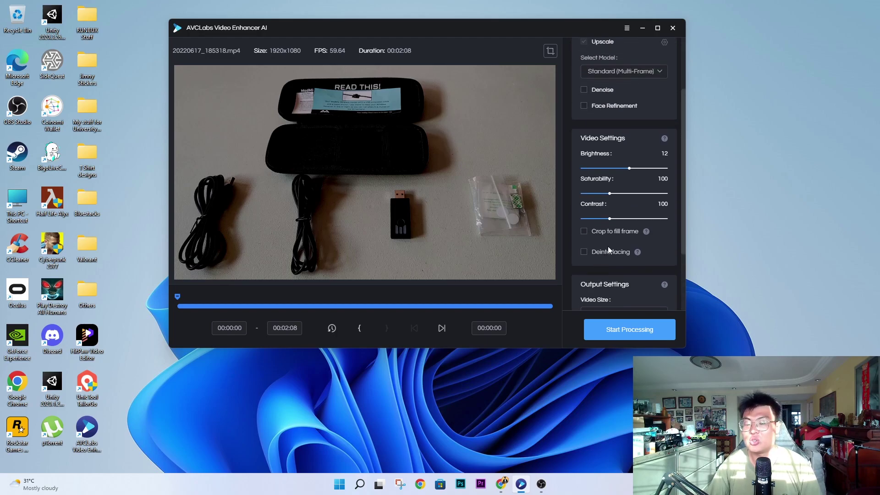
scroll(608, 246, "up", 2)
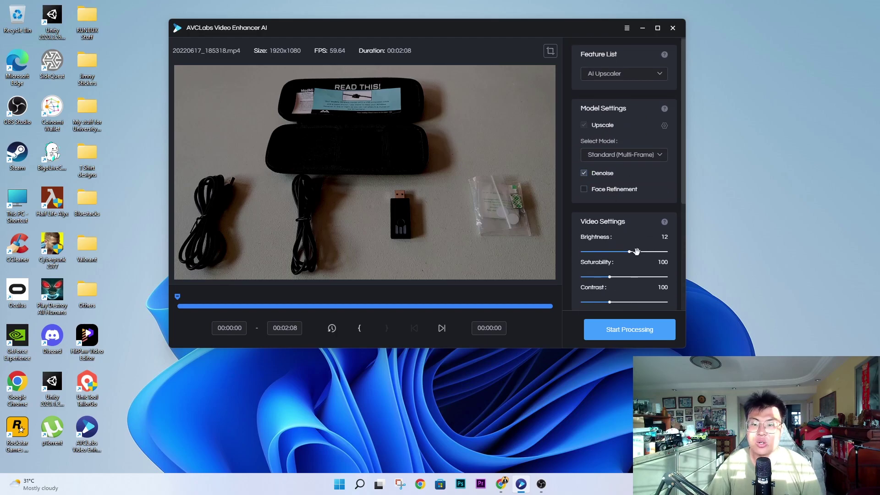
scroll(609, 215, "down", 4)
Set the output Video Size to 8K (7680x4320)
left_click(614, 222)
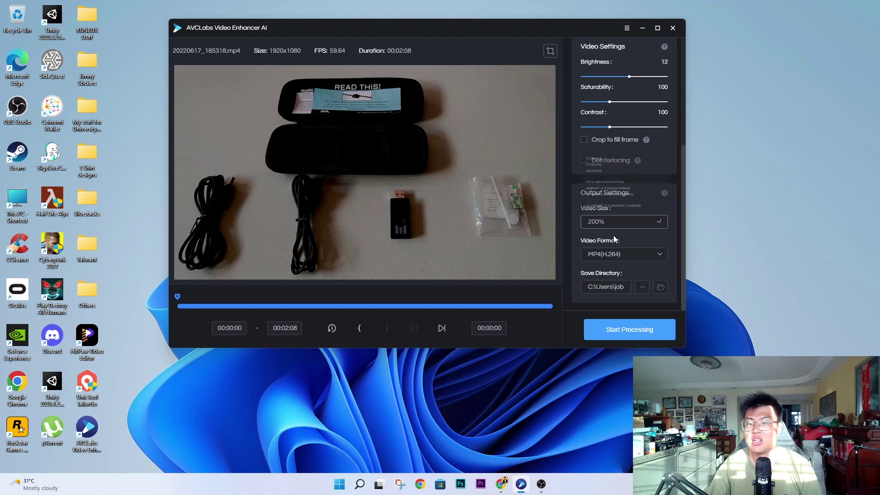
scroll(618, 206, "down", 3)
left_click(616, 202)
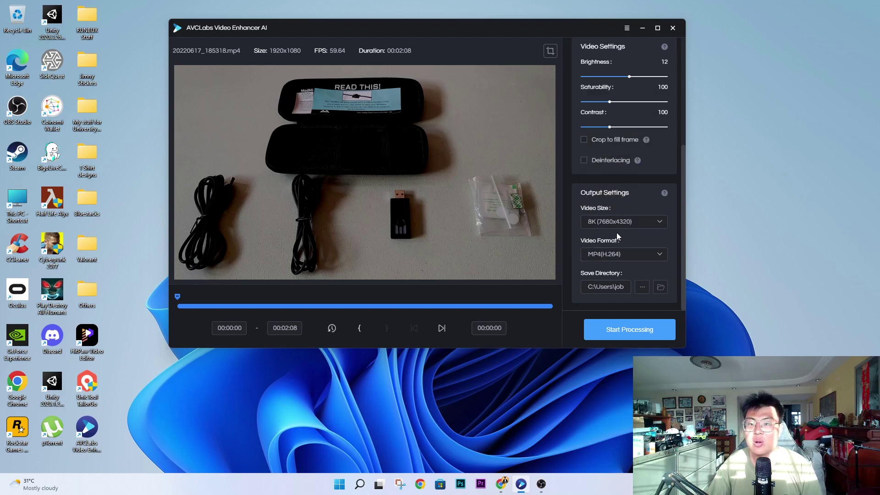
scroll(617, 232, "up", 3)
scroll(654, 194, "down", 1)
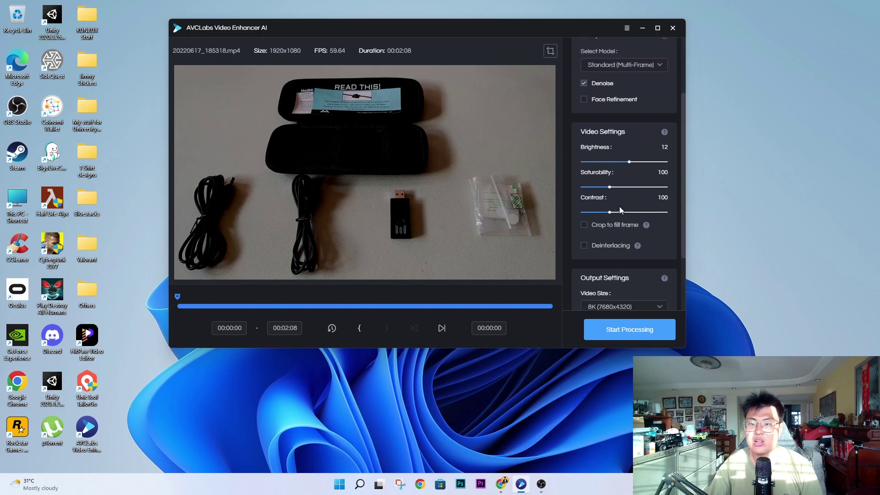
scroll(623, 262, "down", 2)
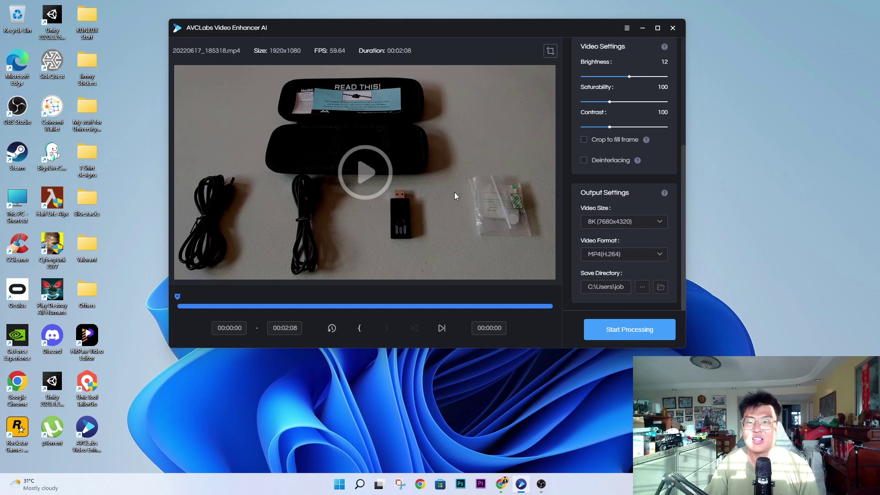
left_click(549, 50)
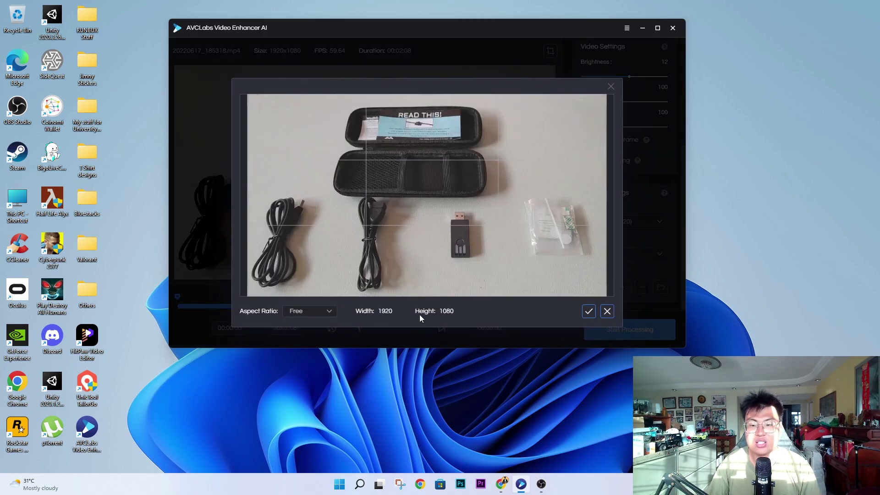
left_click(606, 312)
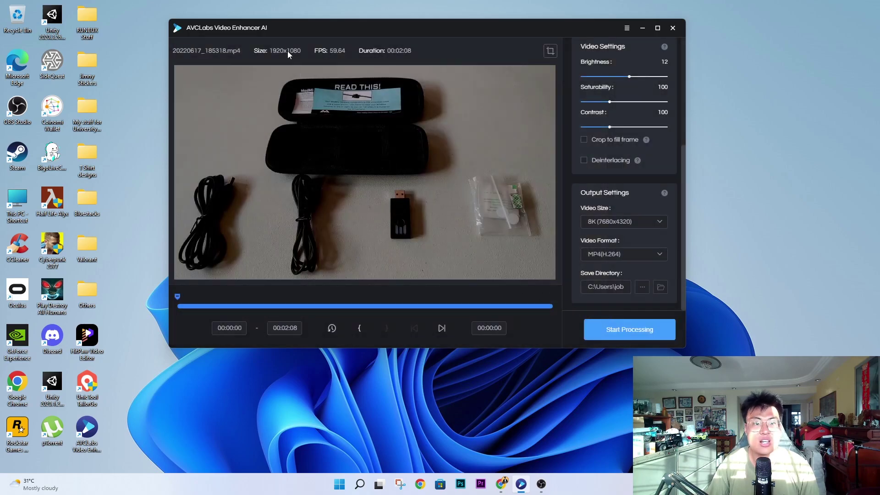